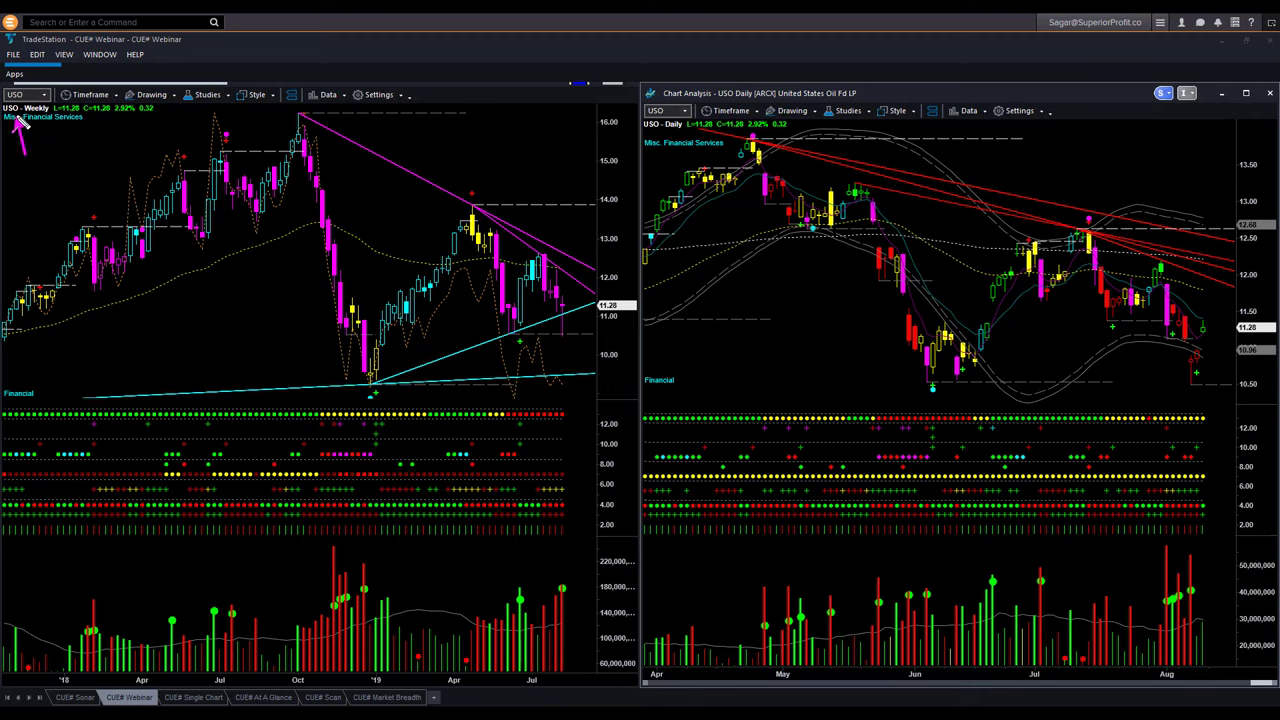
Draw magenta arrows at the weekly USO label and the daily chart's USO symbol.
left_click_drag(24, 152, 18, 120)
left_click_drag(38, 142, 43, 120)
left_click_drag(672, 110, 661, 88)
Arrow the weekly chart's falling magenta and rising cyan trendlines and where they meet.
left_click_drag(432, 165, 560, 245)
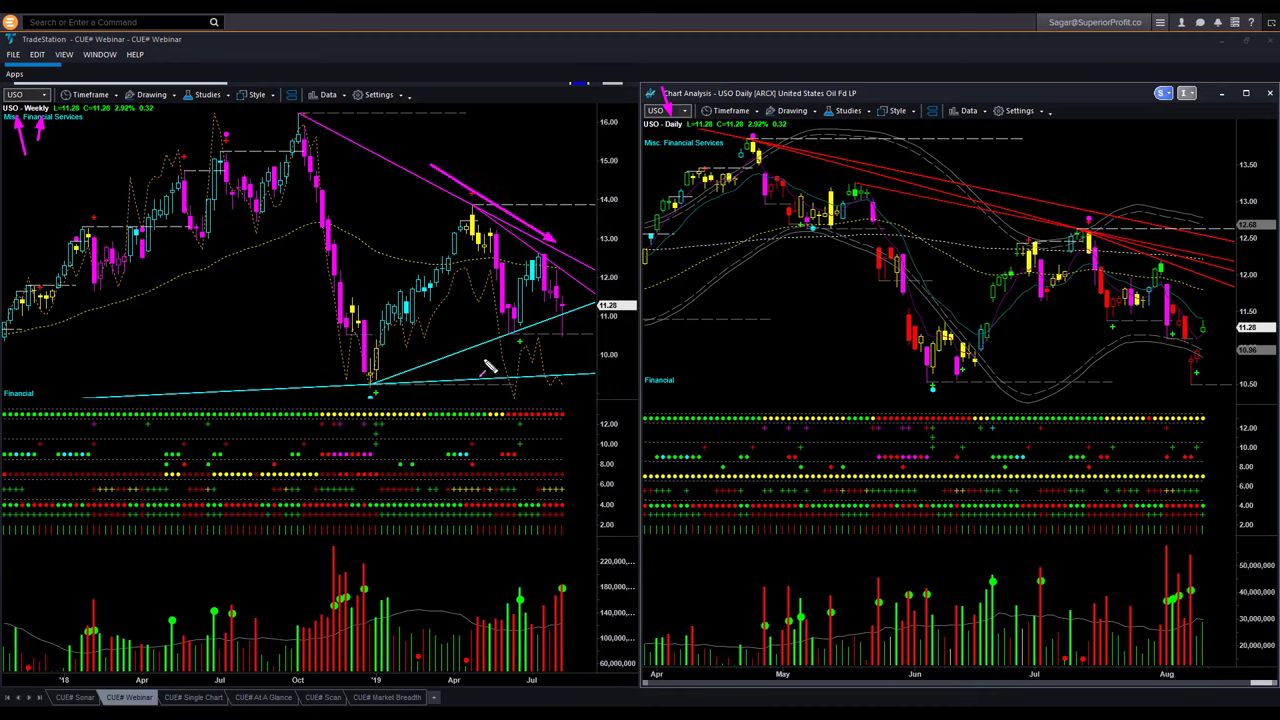
left_click_drag(491, 362, 556, 333)
left_click_drag(628, 367, 578, 340)
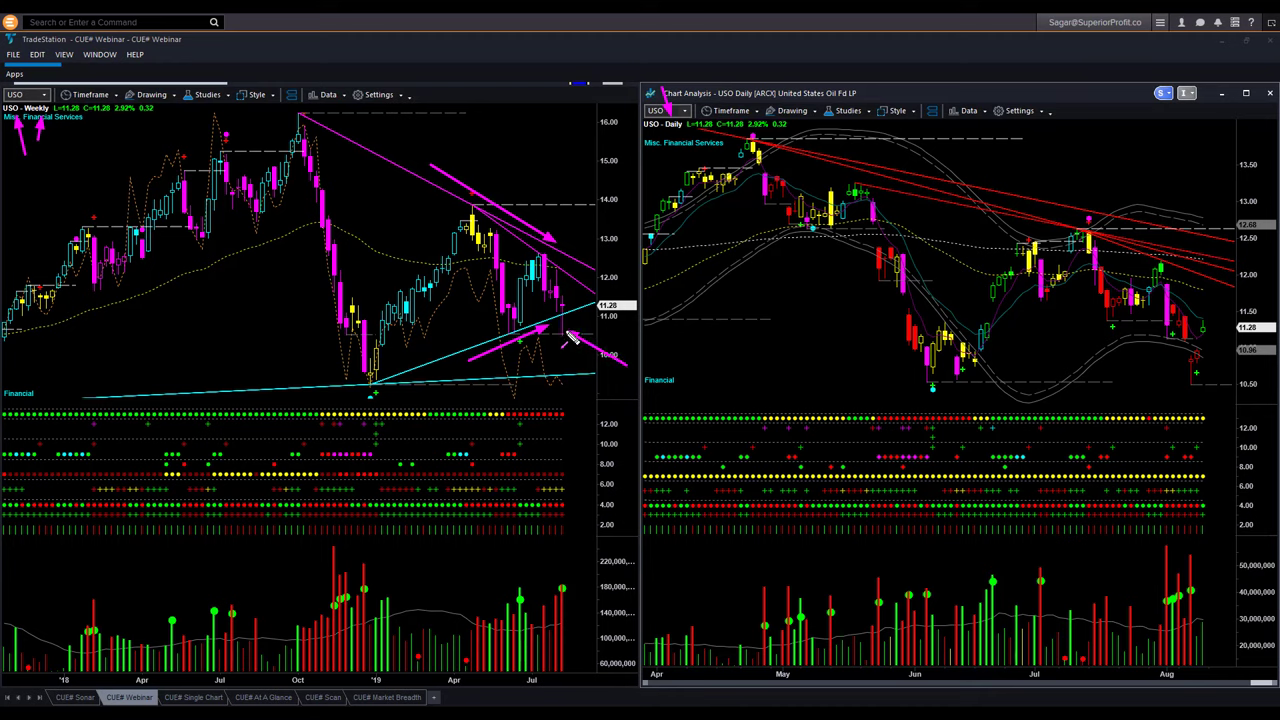
left_click_drag(572, 338, 598, 308)
Arrow the latest weekly candles, the latest volume bar, and the daily chart's falling red trendlines.
left_click_drag(620, 248, 572, 309)
mouse_move(550, 372)
left_mouse_down()
mouse_move(564, 343)
mouse_move(530, 367)
mouse_move(568, 403)
left_mouse_up()
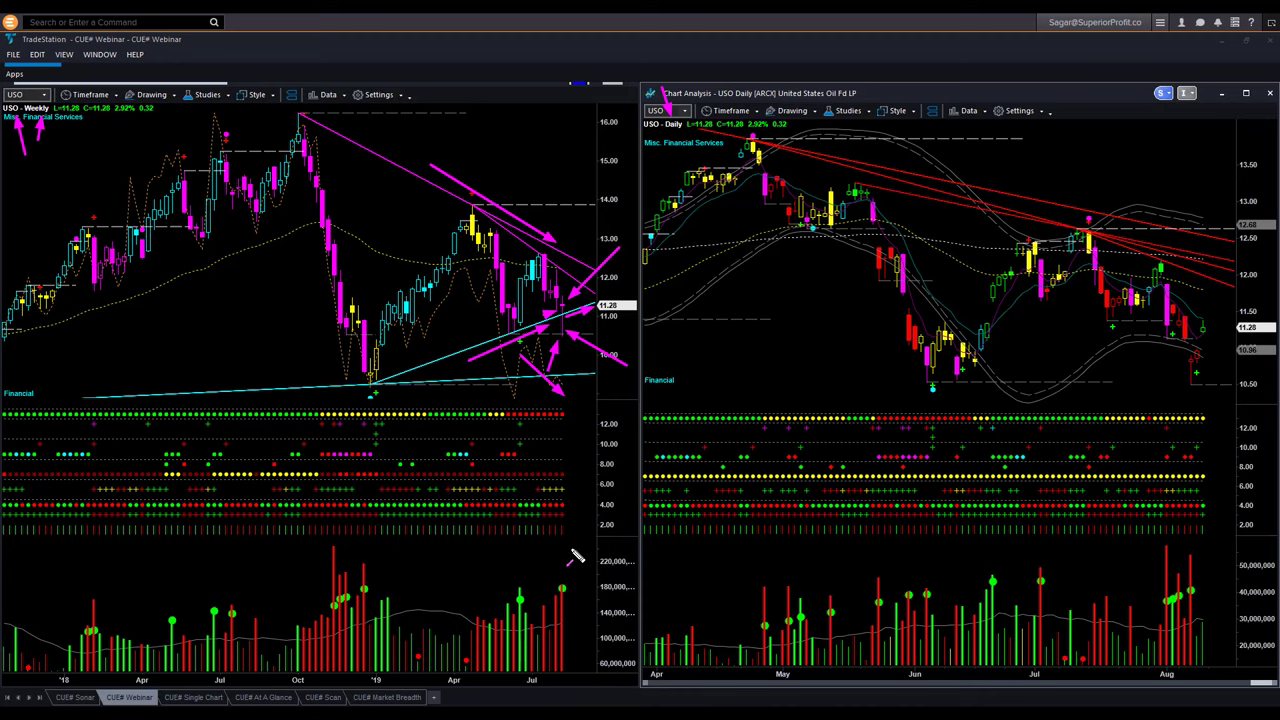
mouse_move(572, 560)
left_mouse_down()
mouse_move(580, 543)
mouse_move(571, 585)
left_mouse_up()
left_click_drag(970, 178, 1228, 234)
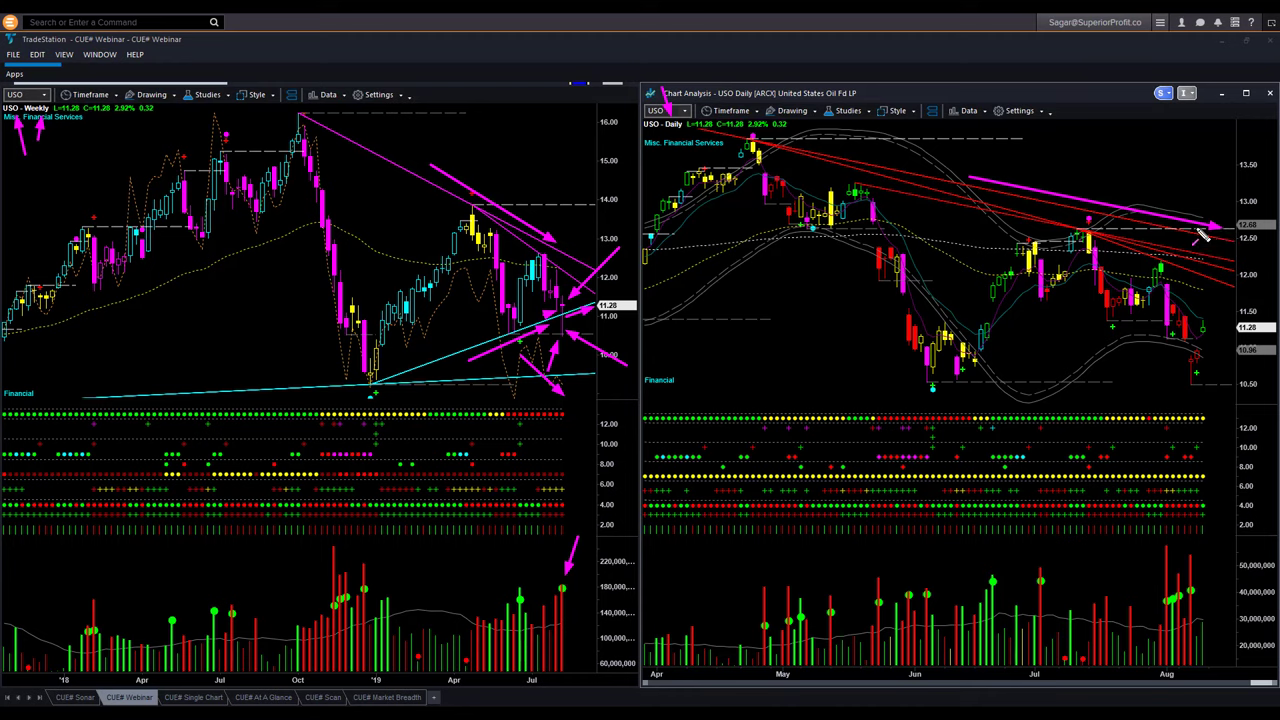
Draw magenta arrows at the daily July peak, June low, indicator signals and latest candles.
mouse_move(1060, 146)
left_mouse_down()
mouse_move(1096, 218)
mouse_move(1236, 256)
left_mouse_up()
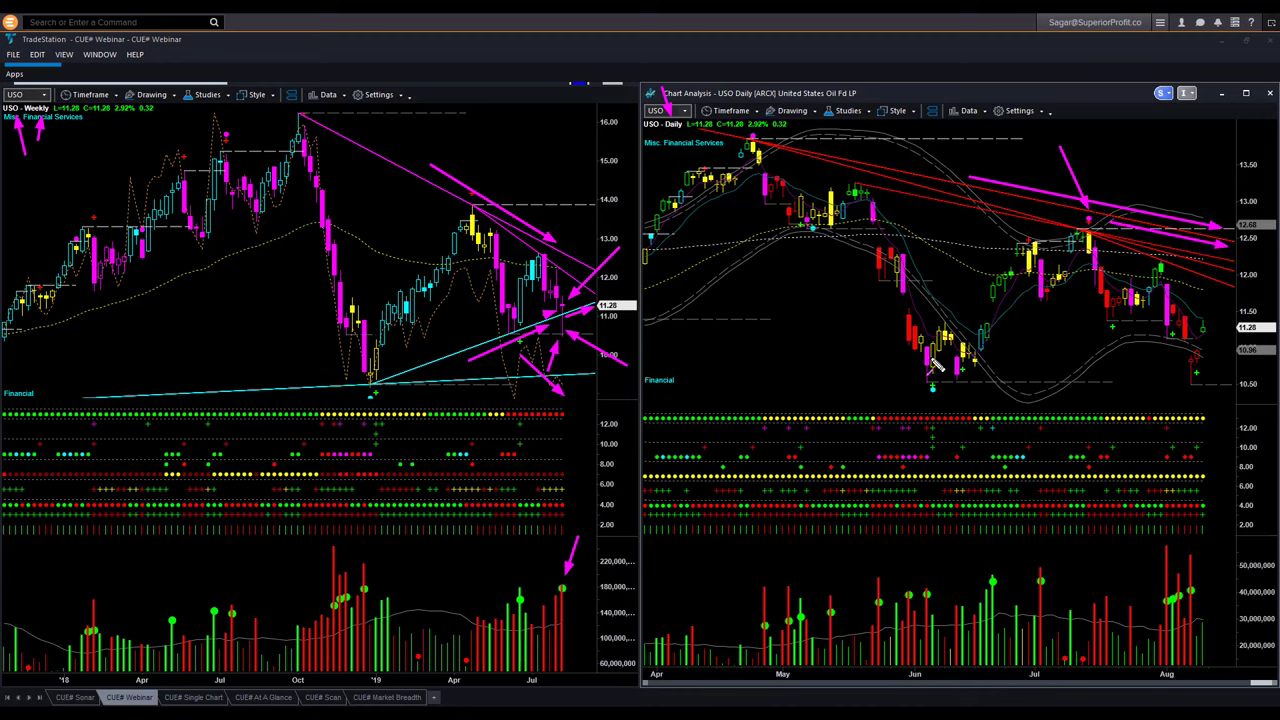
mouse_move(843, 400)
left_mouse_down()
mouse_move(930, 398)
mouse_move(1017, 322)
left_mouse_up()
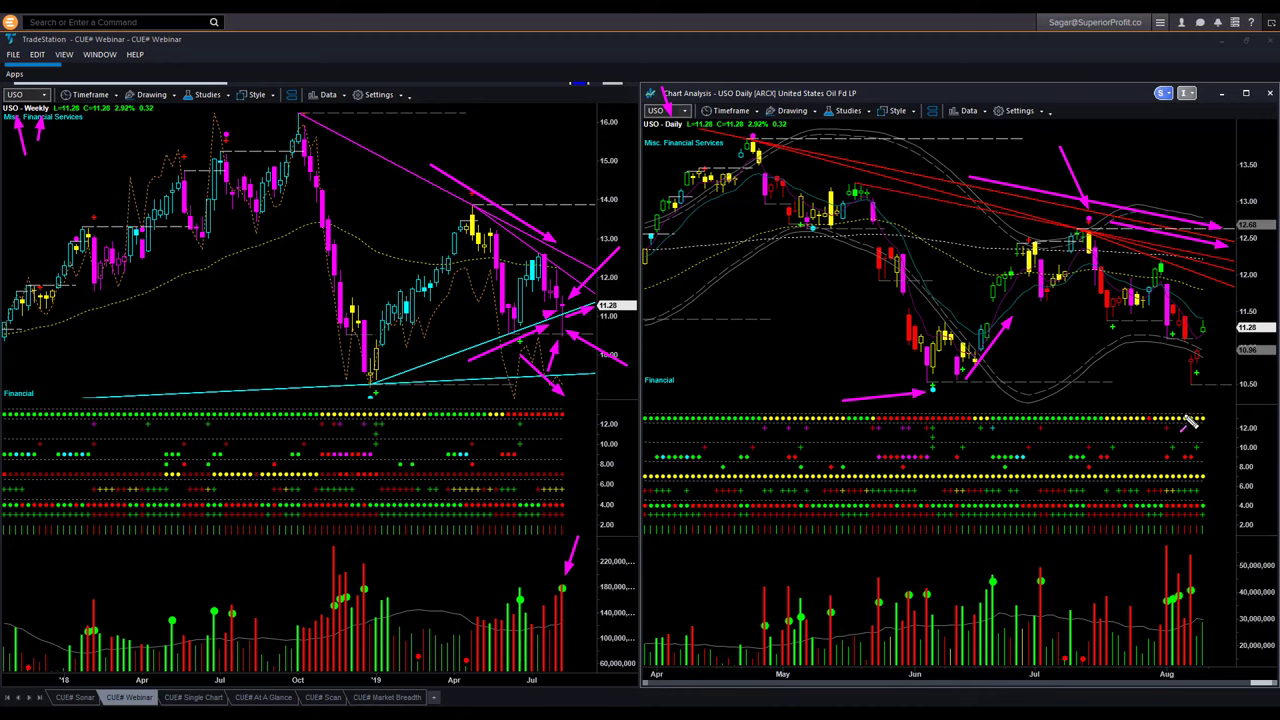
left_click_drag(1151, 473, 1179, 461)
left_click_drag(1199, 384, 1214, 346)
mouse_move(1180, 298)
left_mouse_down()
mouse_move(1229, 326)
mouse_move(1243, 360)
left_mouse_up()
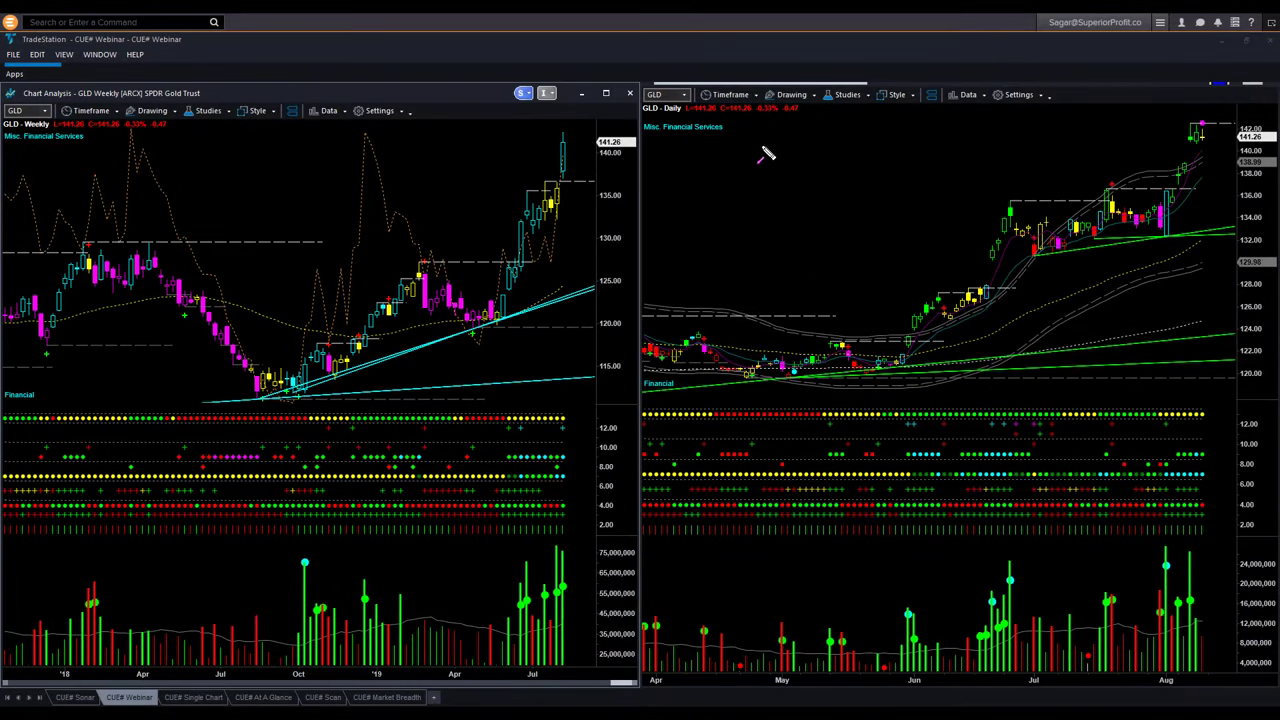
Arrow GLD's latest weekly candle and volume bars, plus the daily July and June highs.
mouse_move(502, 174)
left_mouse_down()
mouse_move(560, 150)
mouse_move(552, 162)
left_mouse_up()
left_click_drag(602, 173, 578, 166)
mouse_move(579, 546)
left_mouse_down()
mouse_move(575, 588)
mouse_move(512, 598)
mouse_move(565, 577)
left_mouse_up()
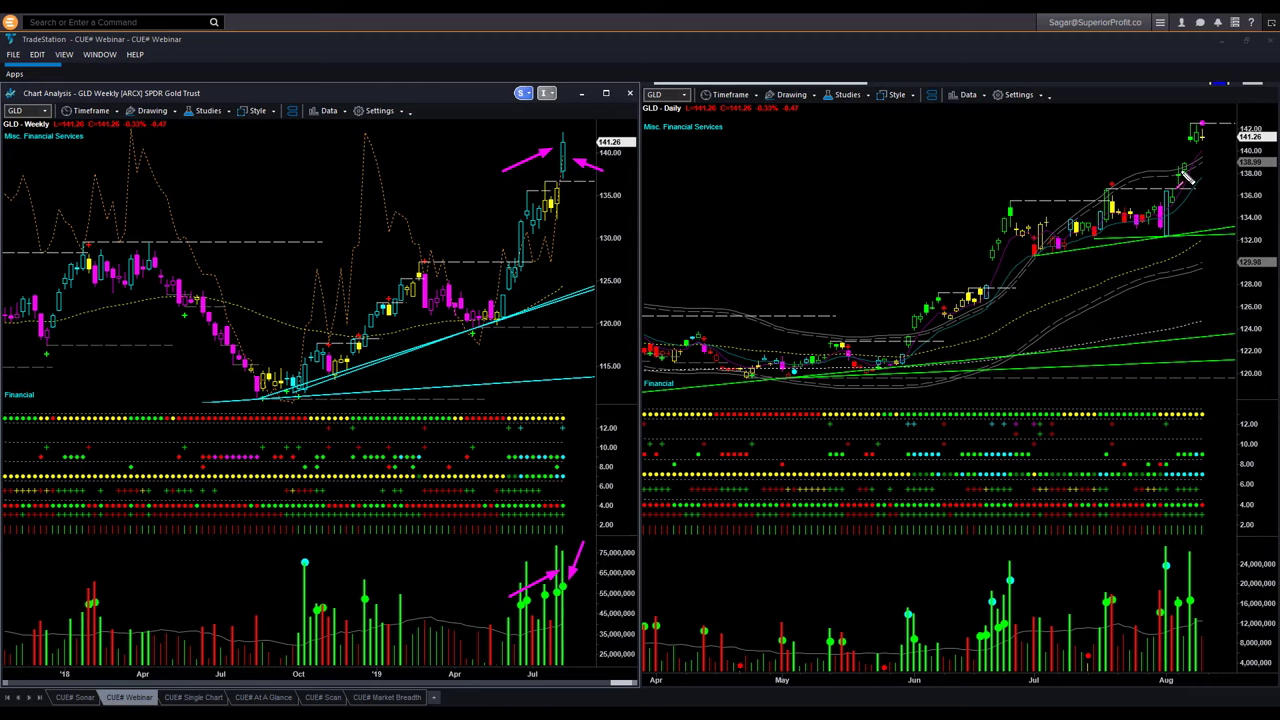
left_click_drag(1100, 189, 1176, 189)
mouse_move(1013, 199)
left_mouse_down()
mouse_move(1100, 198)
mouse_move(1166, 175)
mouse_move(1187, 124)
left_mouse_up()
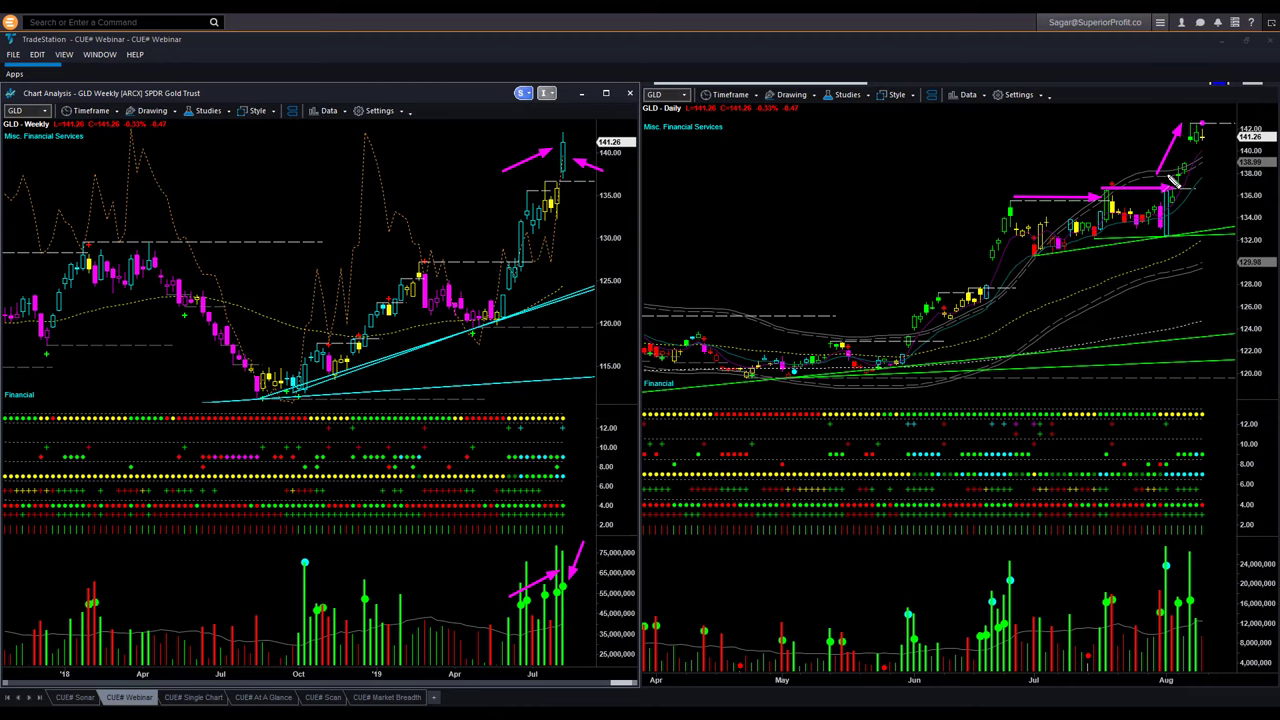
Surround the daily GLD breakout and latest candles with five magenta arrows from above and below.
left_click_drag(1166, 180, 1197, 173)
left_click_drag(1179, 87, 1197, 124)
left_click_drag(1244, 87, 1200, 118)
left_click_drag(1250, 104, 1218, 150)
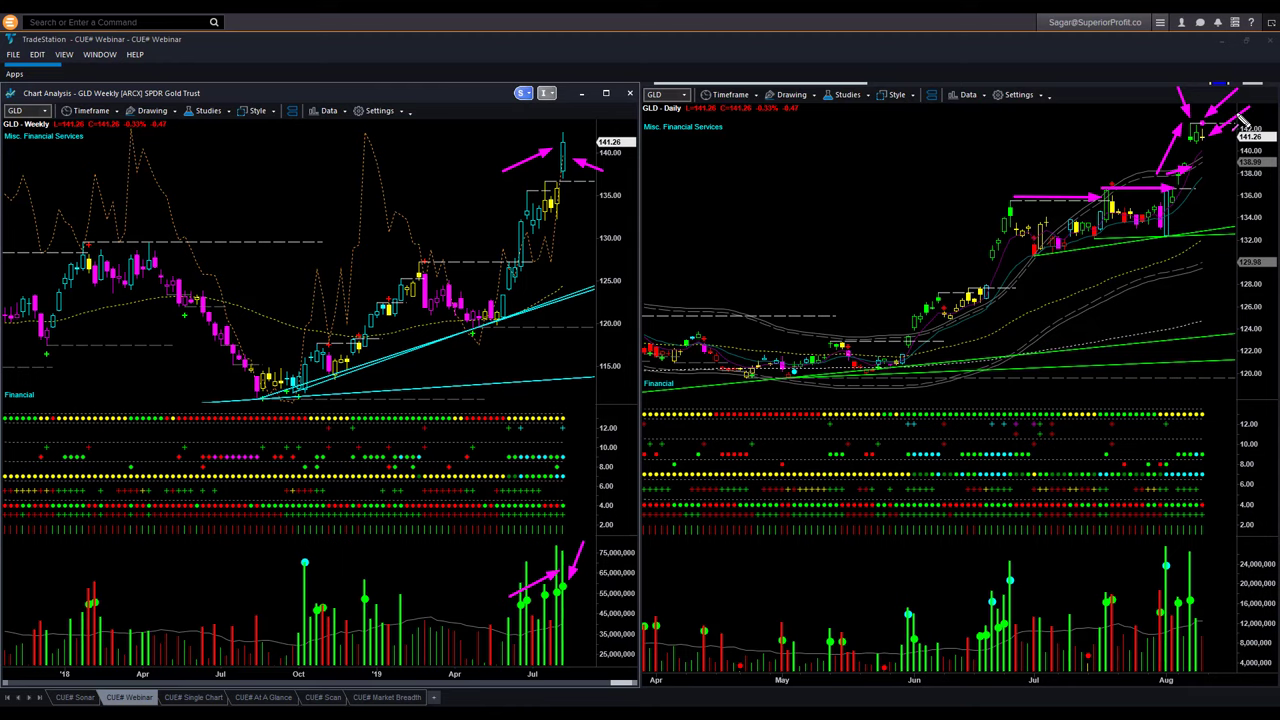
left_click_drag(1211, 142, 1224, 175)
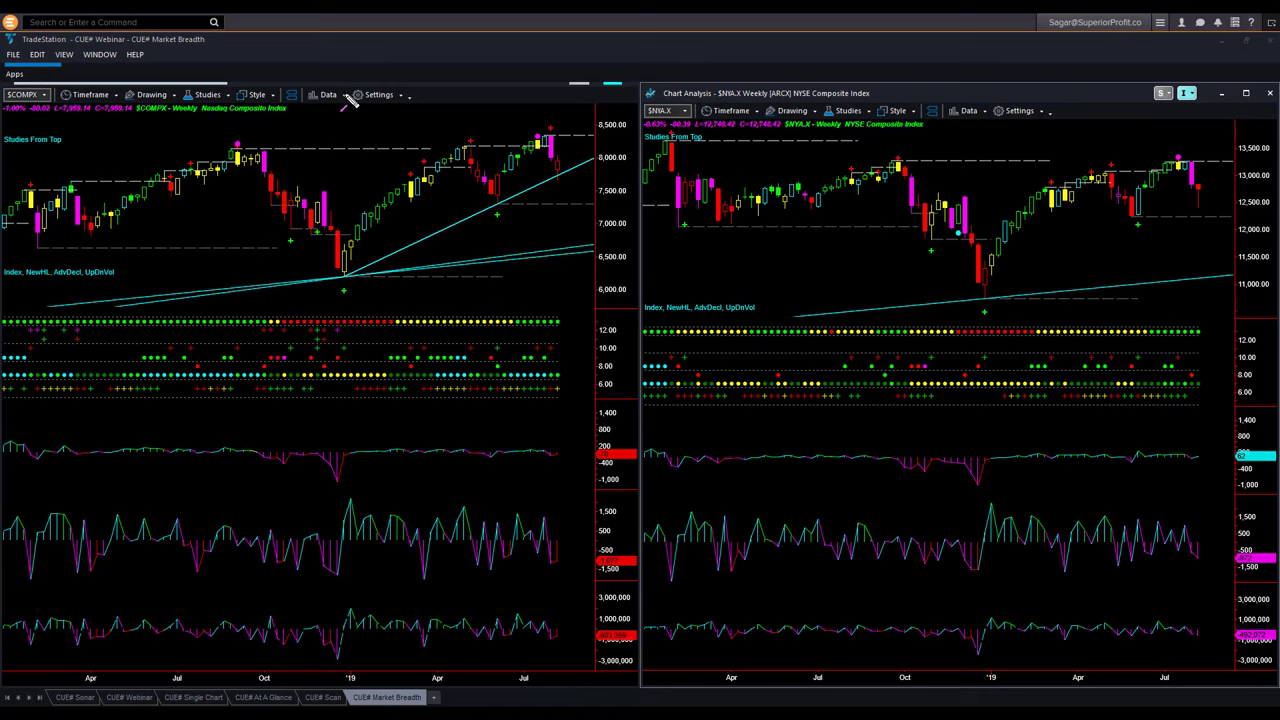
Arrow the tops of the Nasdaq and NYSE charts and the three breadth indicator panes.
left_click_drag(277, 63, 258, 96)
left_click_drag(860, 82, 885, 130)
left_click_drag(808, 84, 832, 122)
left_click_drag(42, 418, 55, 433)
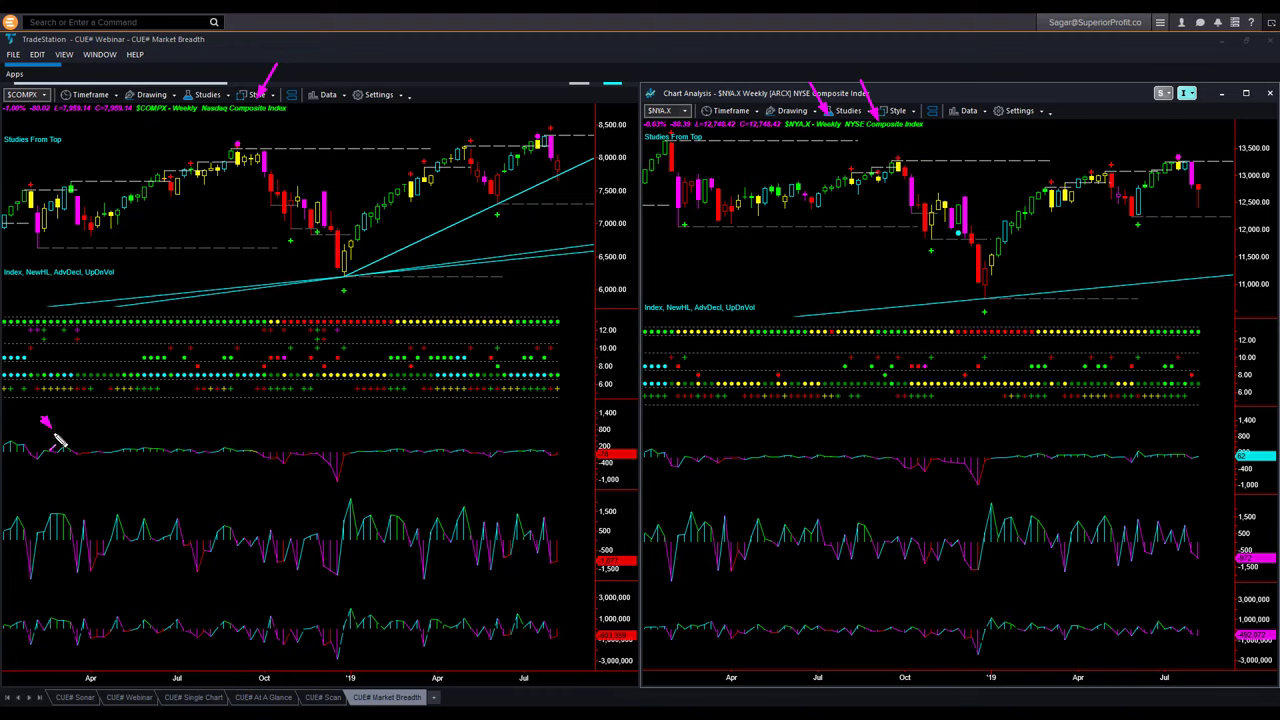
left_click_drag(40, 490, 56, 510)
left_click_drag(38, 572, 55, 608)
Arrow the recent candles on both weekly charts and the NYSE Composite's latest low.
left_click_drag(502, 103, 536, 134)
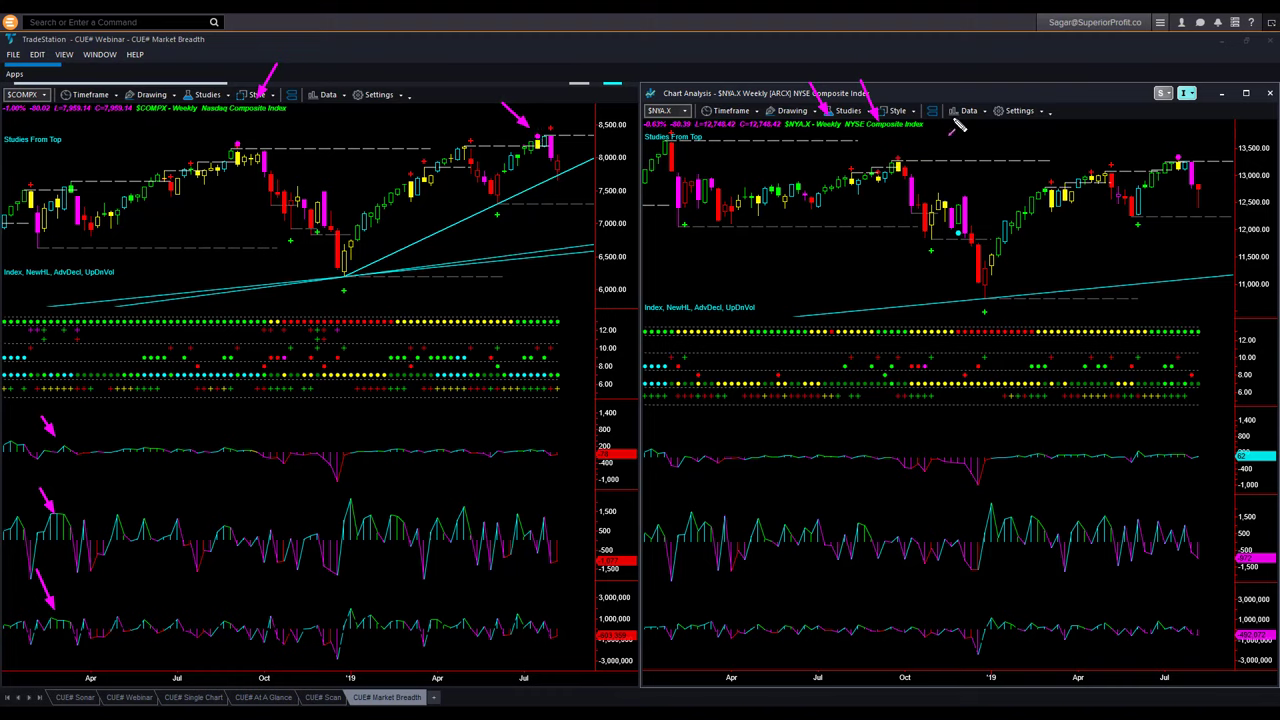
left_click_drag(1140, 124, 1182, 160)
left_click_drag(563, 141, 567, 166)
left_click_drag(1207, 168, 1214, 195)
left_click_drag(531, 227, 551, 190)
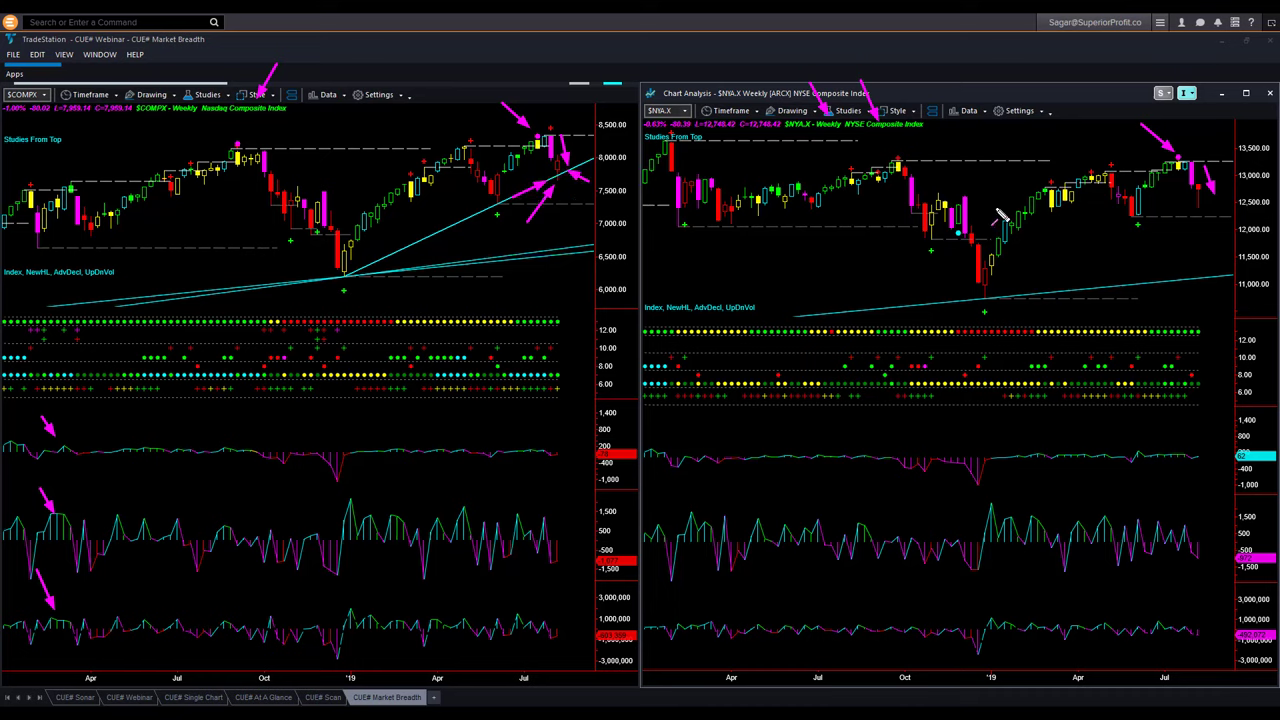
left_click_drag(1186, 243, 1200, 222)
Draw magenta arrows along both charts' breadth indicator values, including the cyan indicator value.
left_click_drag(612, 452, 614, 632)
left_click_drag(1249, 508, 1252, 648)
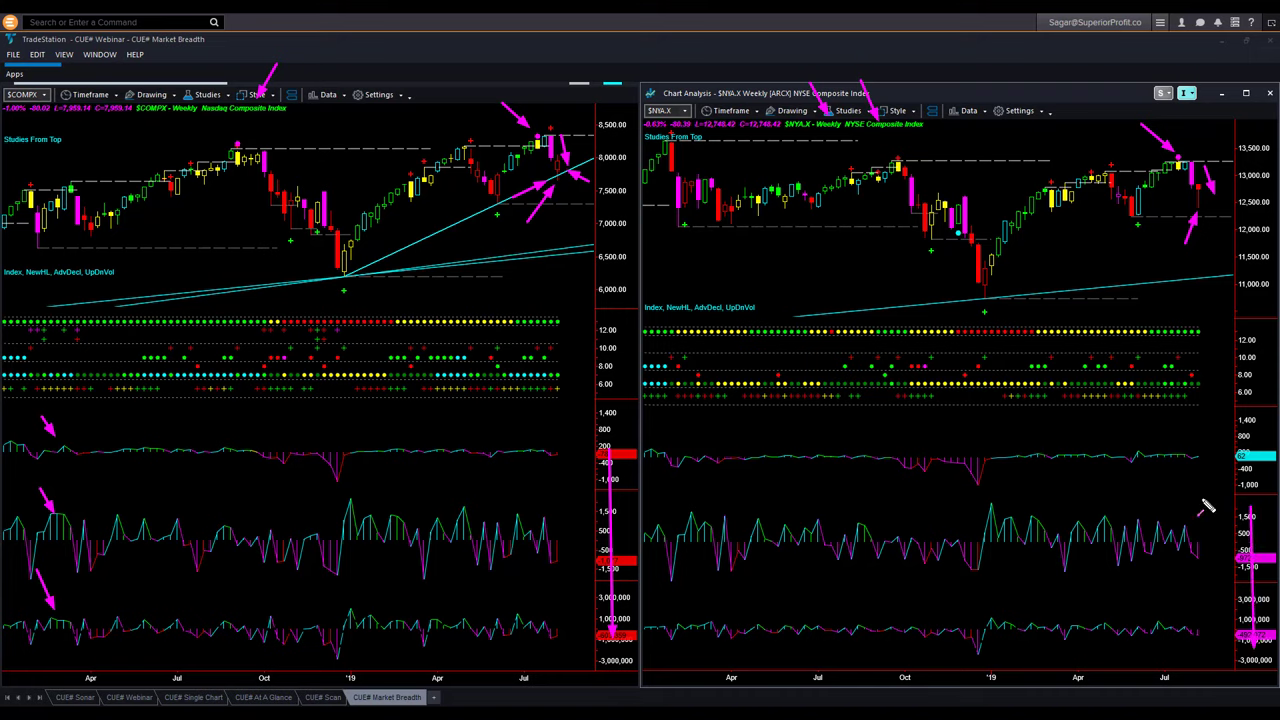
left_click_drag(1190, 428, 1230, 452)
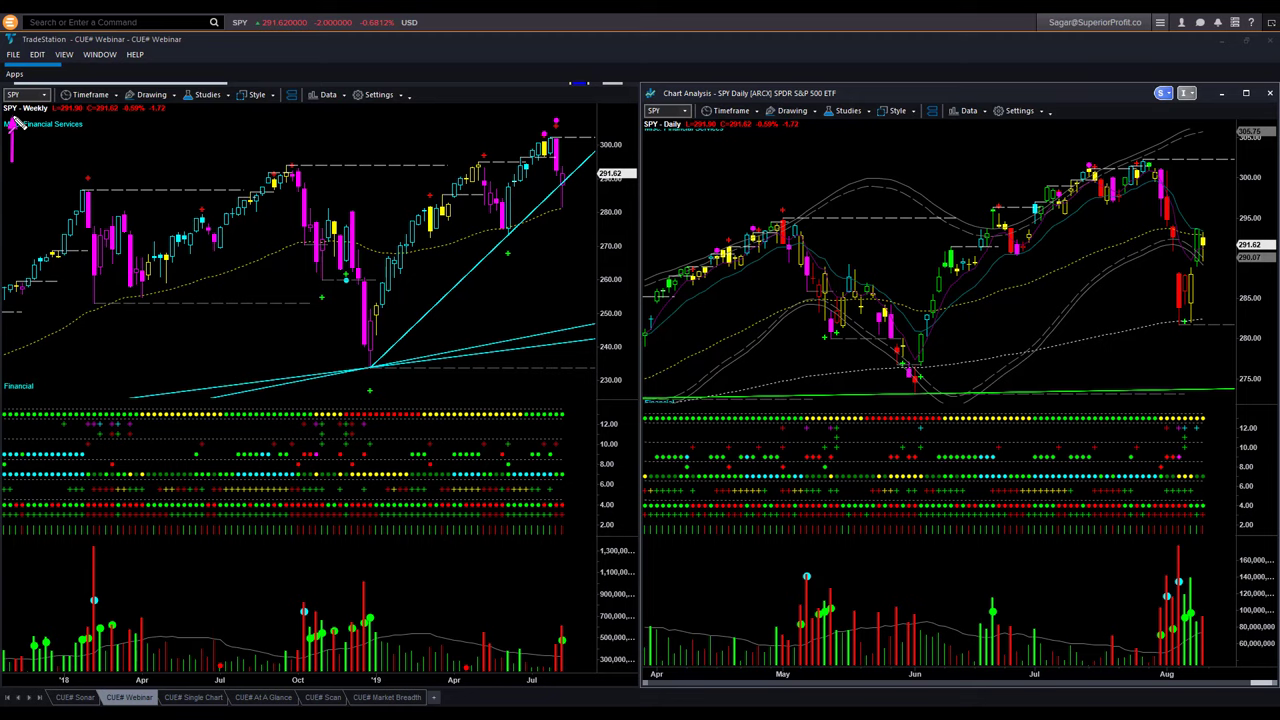
Arrow the SPY weekly high, the daily July high, the recent daily drop and the weekly trendline.
left_click_drag(513, 88, 550, 114)
left_click_drag(1060, 138, 1085, 163)
left_click_drag(1133, 207, 1153, 298)
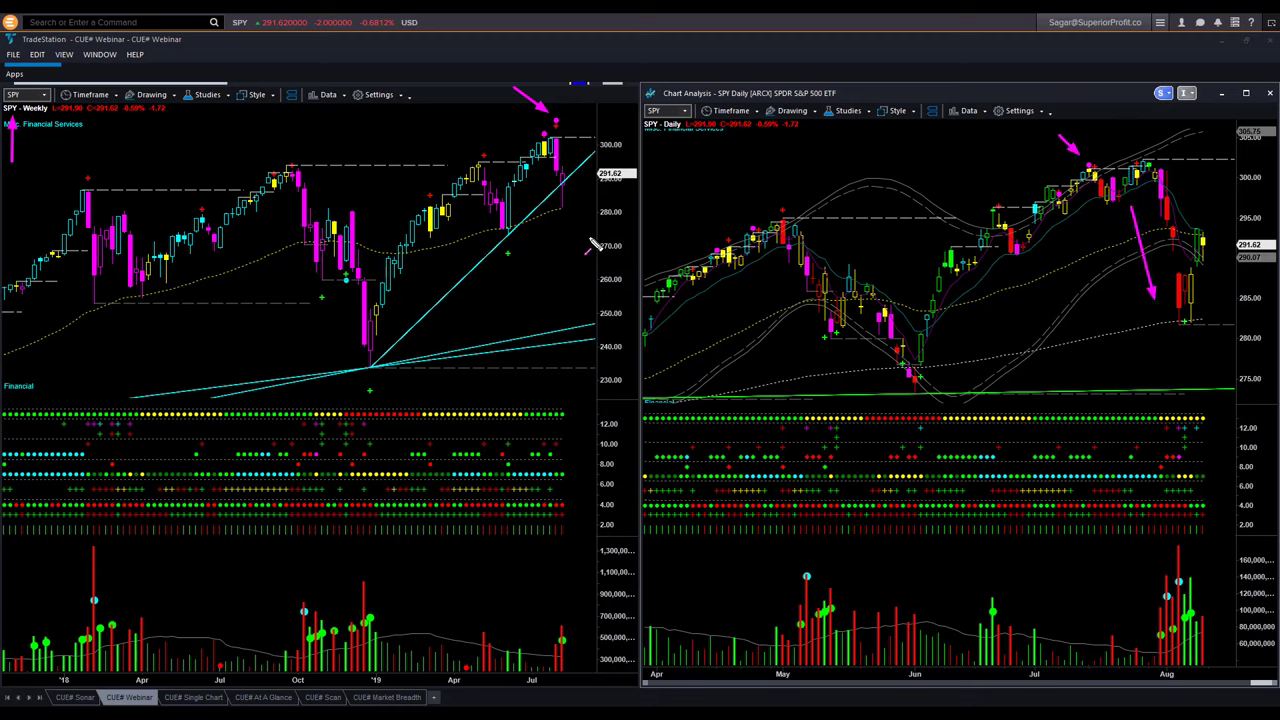
mouse_move(480, 263)
left_mouse_down()
mouse_move(558, 201)
mouse_move(588, 212)
mouse_move(575, 197)
mouse_move(564, 213)
left_mouse_up()
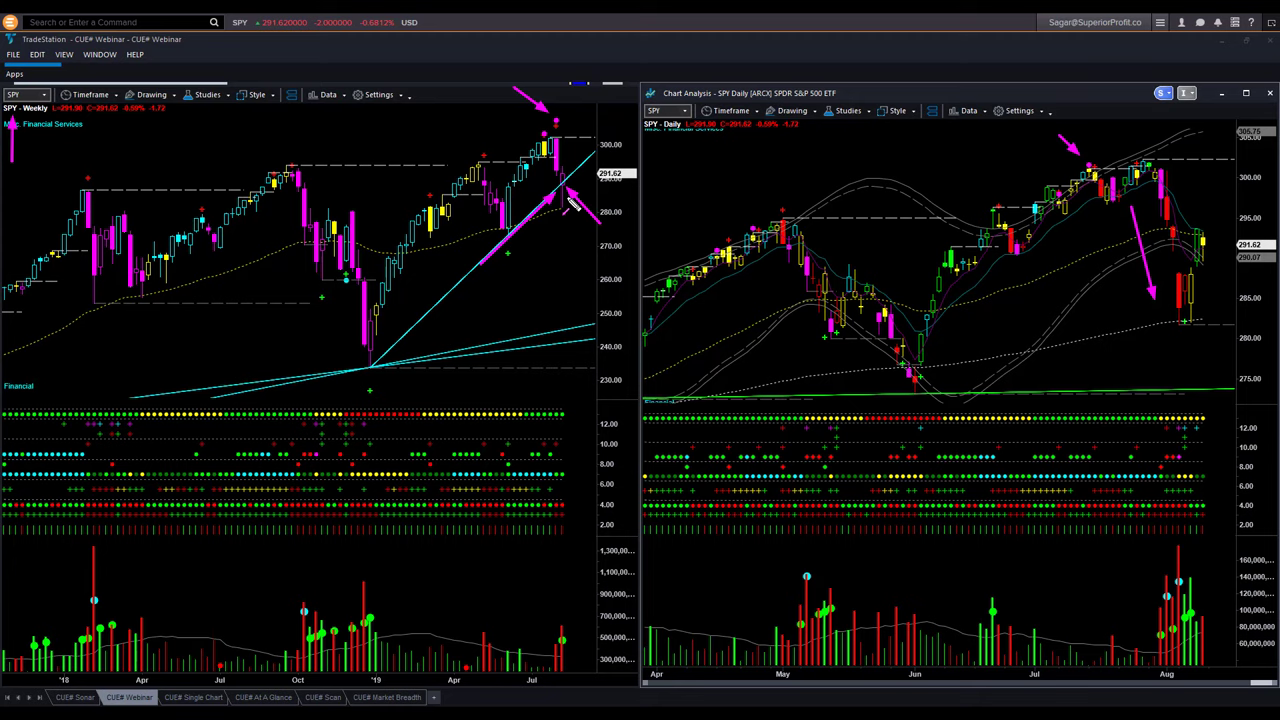
Arrow the latest weekly and daily SPY candles, their latest prices, the daily drop and low.
left_click_drag(602, 172, 571, 186)
left_click_drag(630, 229, 640, 222)
left_click_drag(1153, 338, 1158, 333)
left_click_drag(1148, 208, 1170, 303)
mouse_move(1112, 333)
left_mouse_down()
mouse_move(1178, 335)
mouse_move(1218, 265)
left_mouse_up()
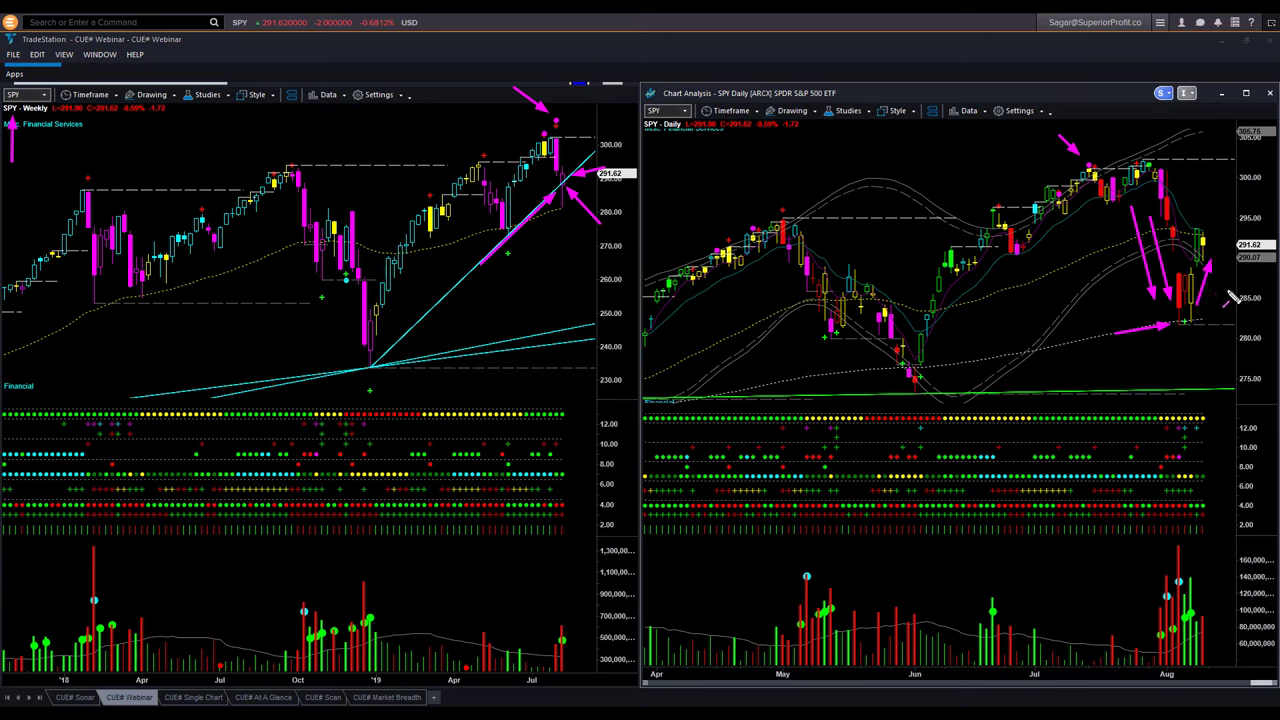
left_click_drag(1184, 242, 1207, 265)
left_click_drag(1217, 231, 1253, 273)
Mark the latest weekly volume bar, recent weekly volume and August daily volume bars.
left_click_drag(585, 583, 566, 629)
left_click_drag(380, 662, 540, 668)
left_click_drag(1142, 636, 1209, 590)
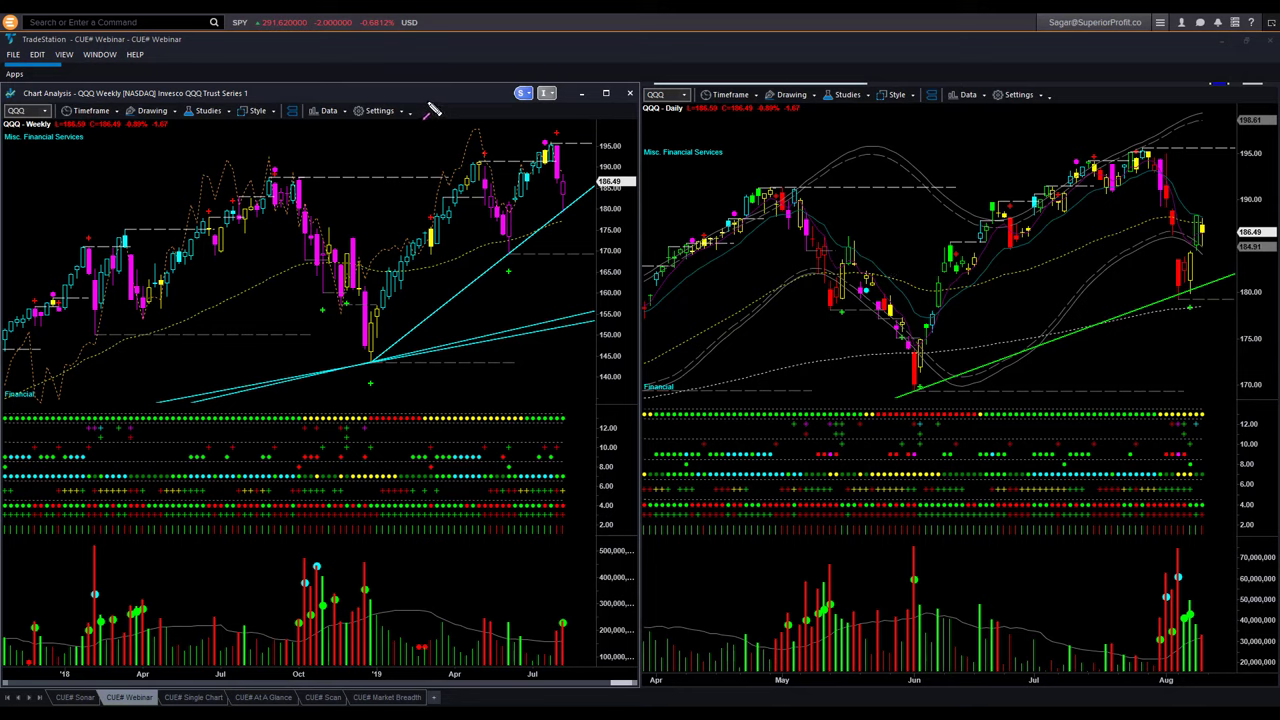
Arrow the QQQ weekly high, the daily July high, the recent daily drop and the weekly trendline.
left_click_drag(476, 100, 538, 138)
left_click_drag(1036, 126, 1075, 158)
left_click_drag(1148, 195, 1164, 284)
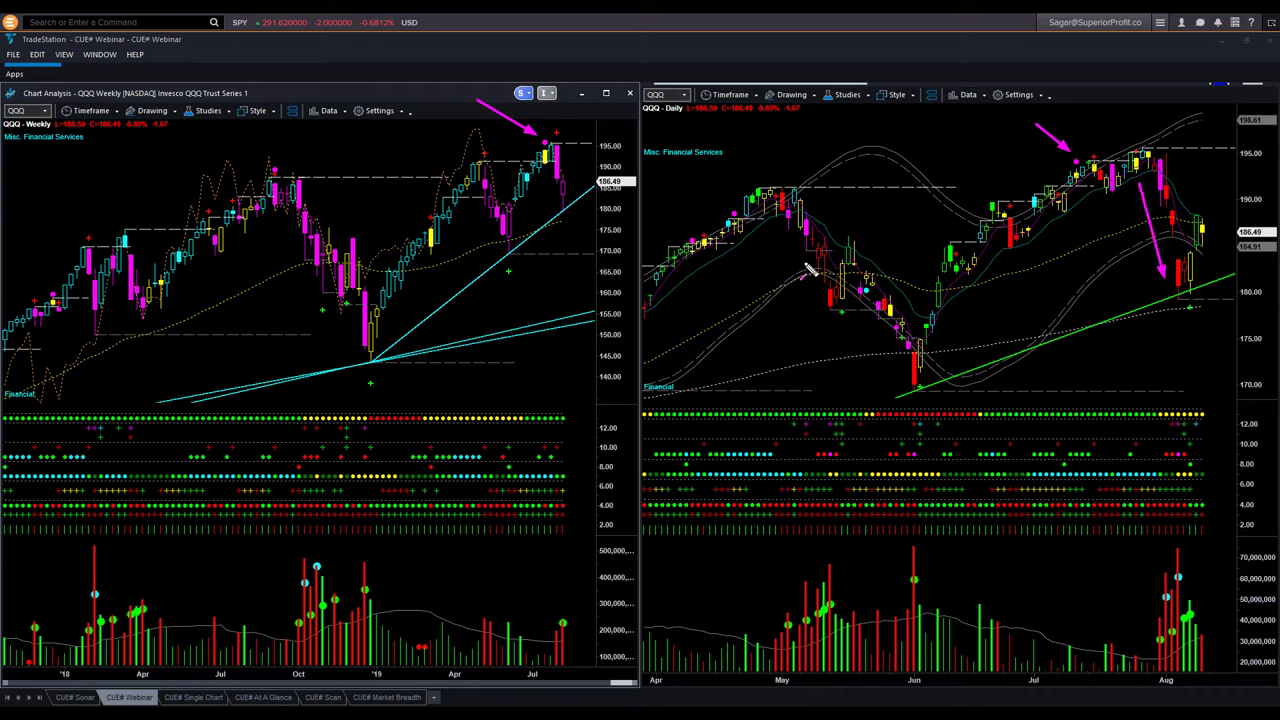
left_click_drag(528, 258, 583, 215)
Arrow QQQ's latest weekly and daily candles, the daily latest price, and both volume panes' recent bars.
left_click_drag(607, 211, 573, 192)
left_click_drag(590, 158, 571, 182)
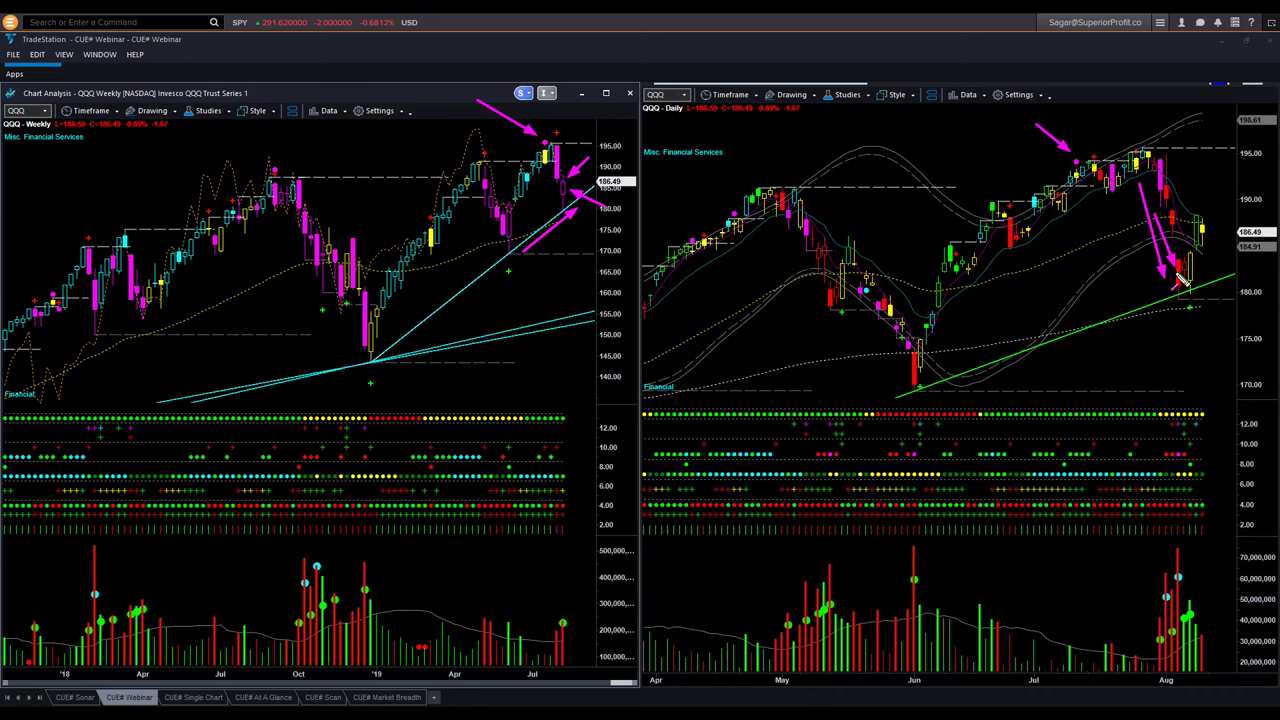
left_click_drag(1165, 235, 1190, 250)
left_click_drag(1200, 266, 1214, 229)
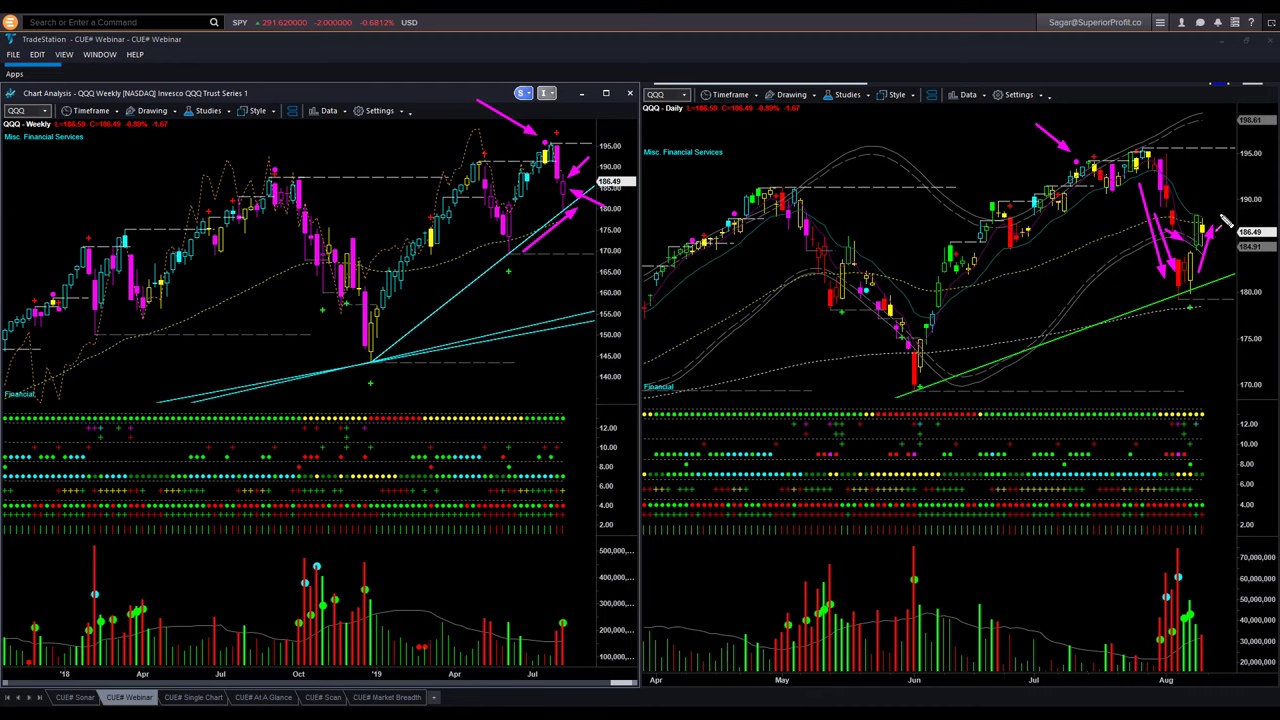
left_click_drag(1214, 211, 1258, 252)
left_click_drag(587, 577, 564, 620)
left_click_drag(1141, 636, 1200, 618)
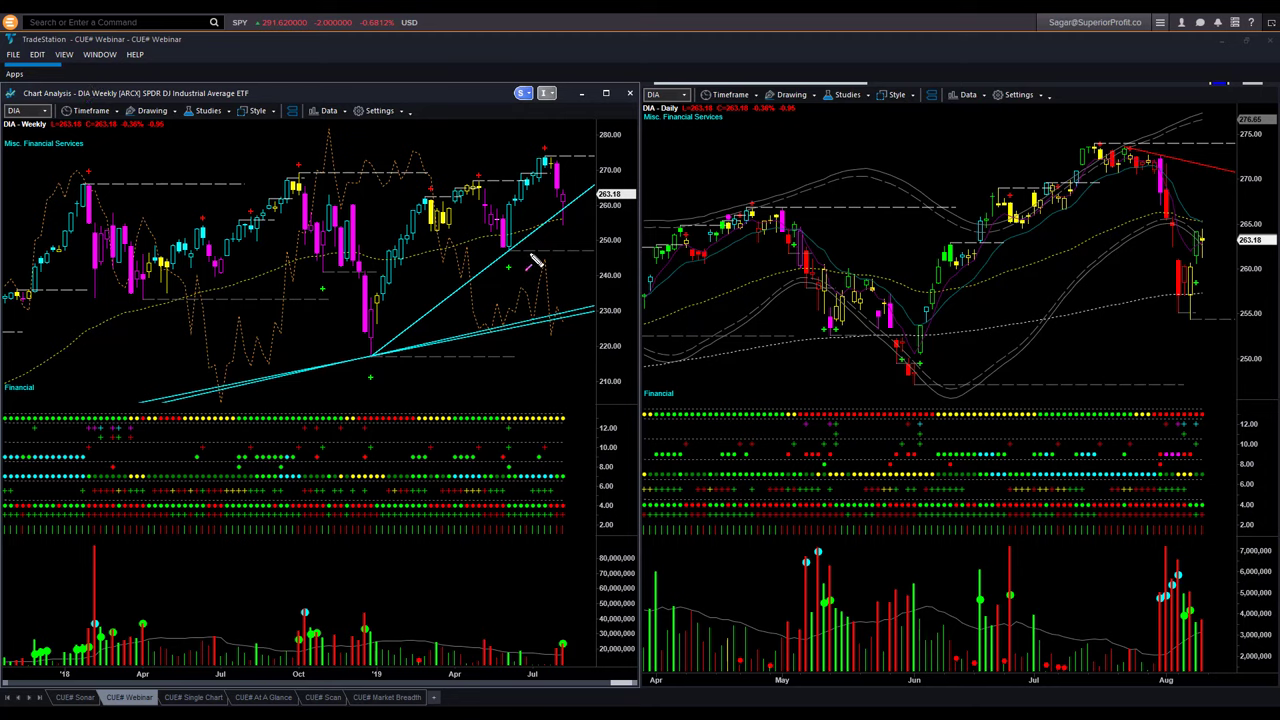
Arrow DIA's weekly trendline and latest candles, the daily drop, candles and low, and recent volume bars.
left_click_drag(497, 279, 560, 229)
left_click_drag(592, 228, 575, 215)
left_click_drag(1141, 168, 1166, 292)
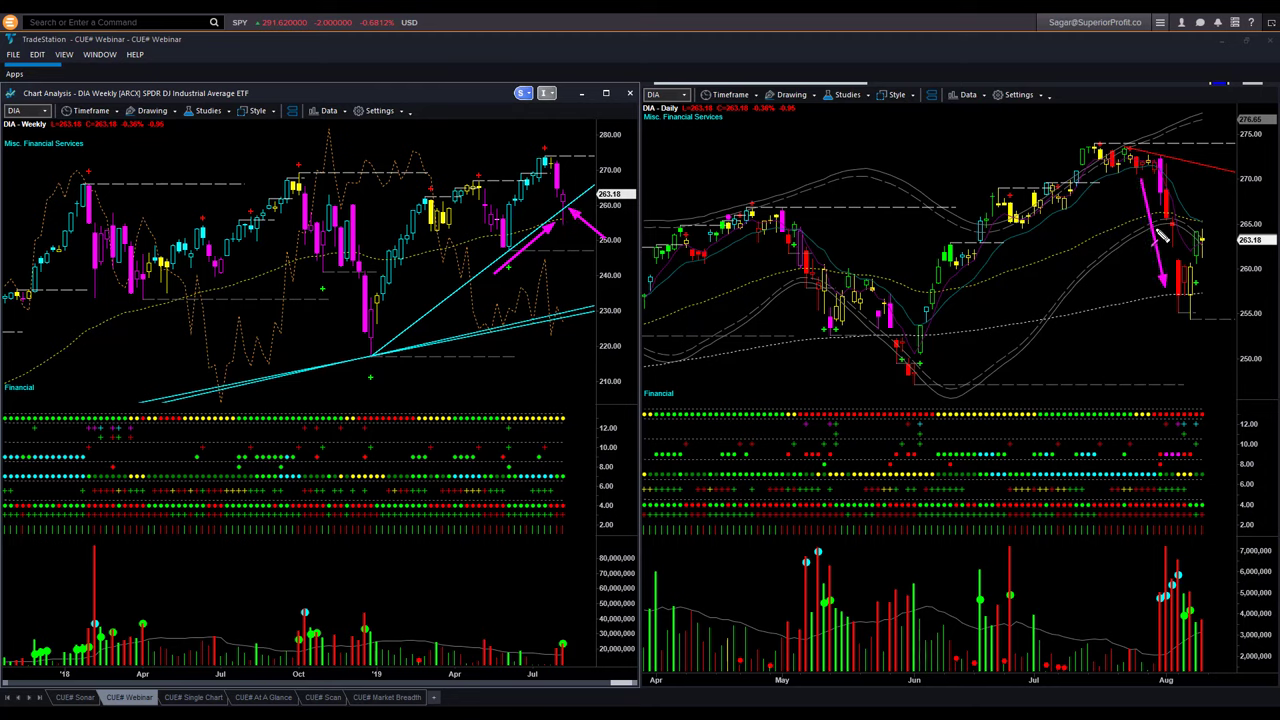
left_click_drag(1150, 220, 1172, 218)
mouse_move(1126, 316)
left_mouse_down()
mouse_move(1176, 298)
mouse_move(1212, 258)
mouse_move(1242, 255)
mouse_move(1250, 268)
left_mouse_up()
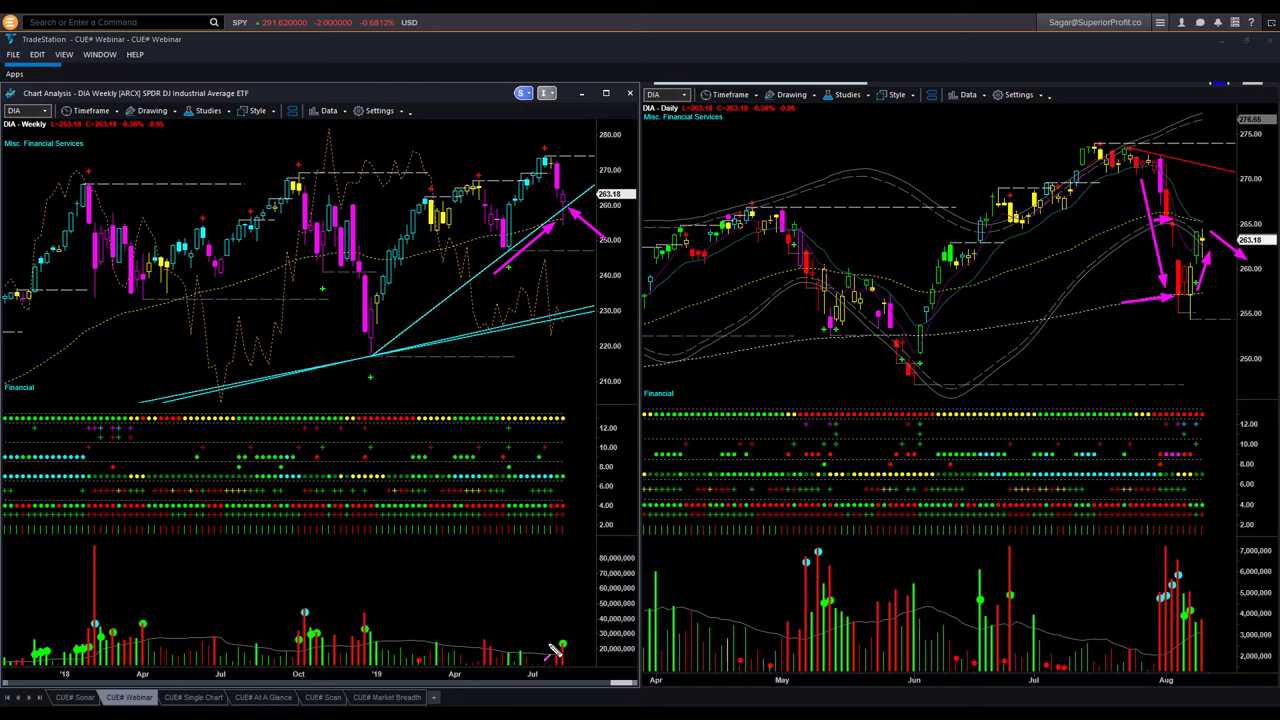
left_click_drag(541, 648, 572, 625)
left_click_drag(1143, 633, 1208, 601)
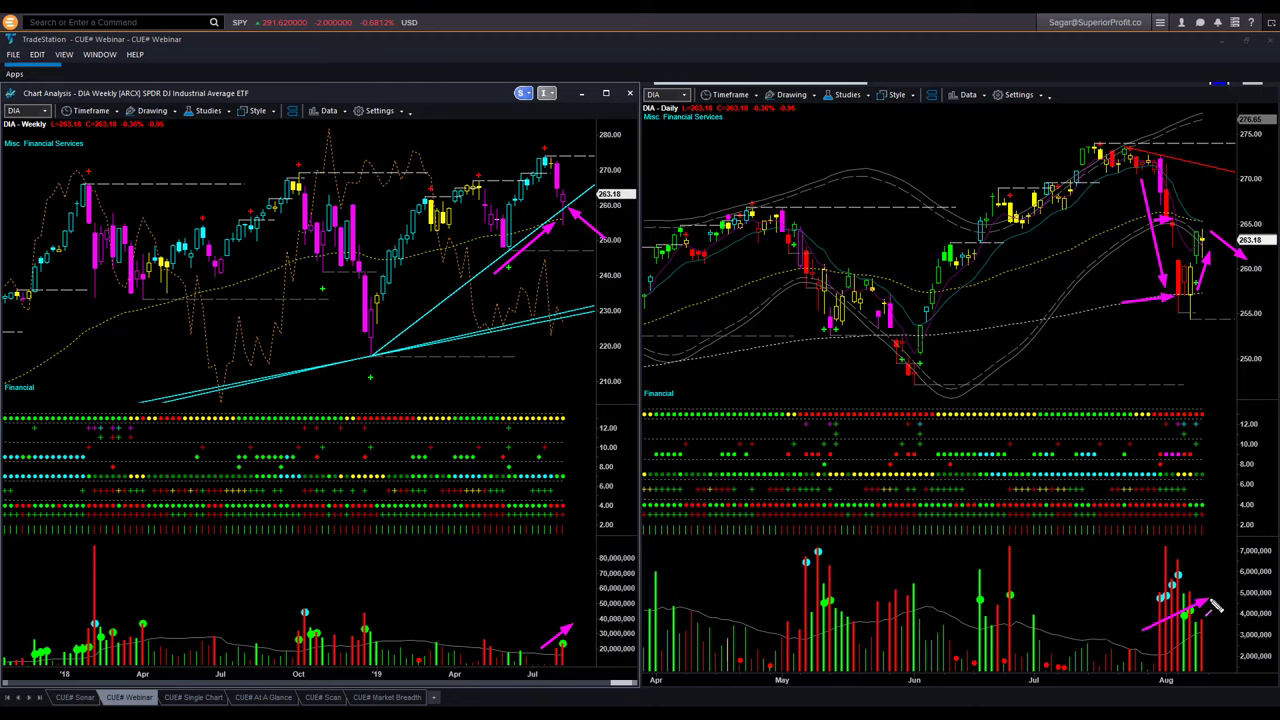